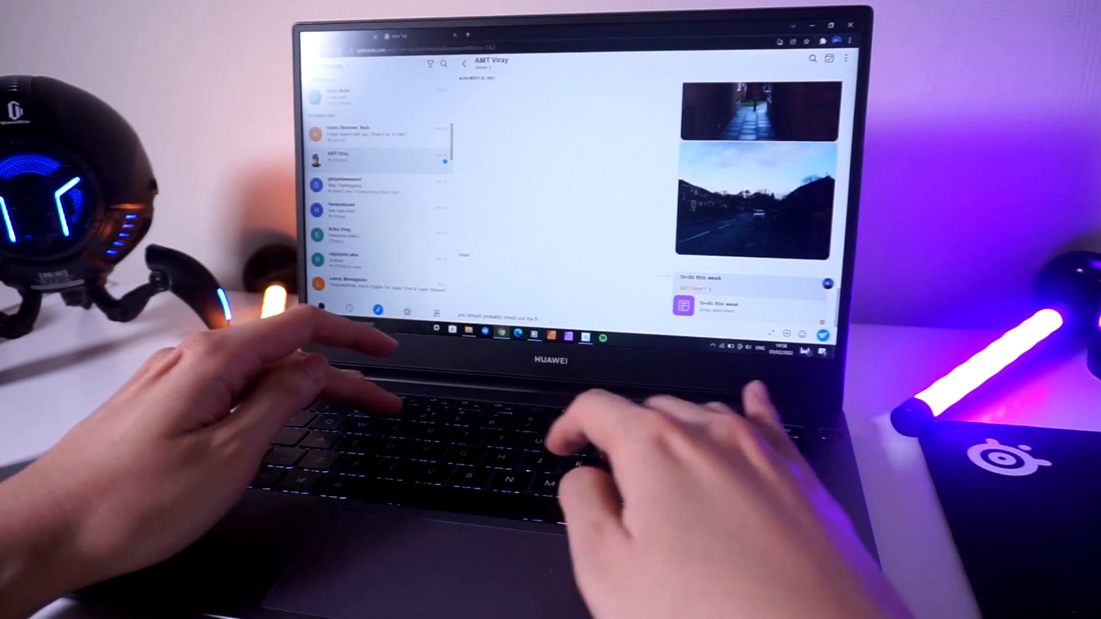
text(le i sent la)
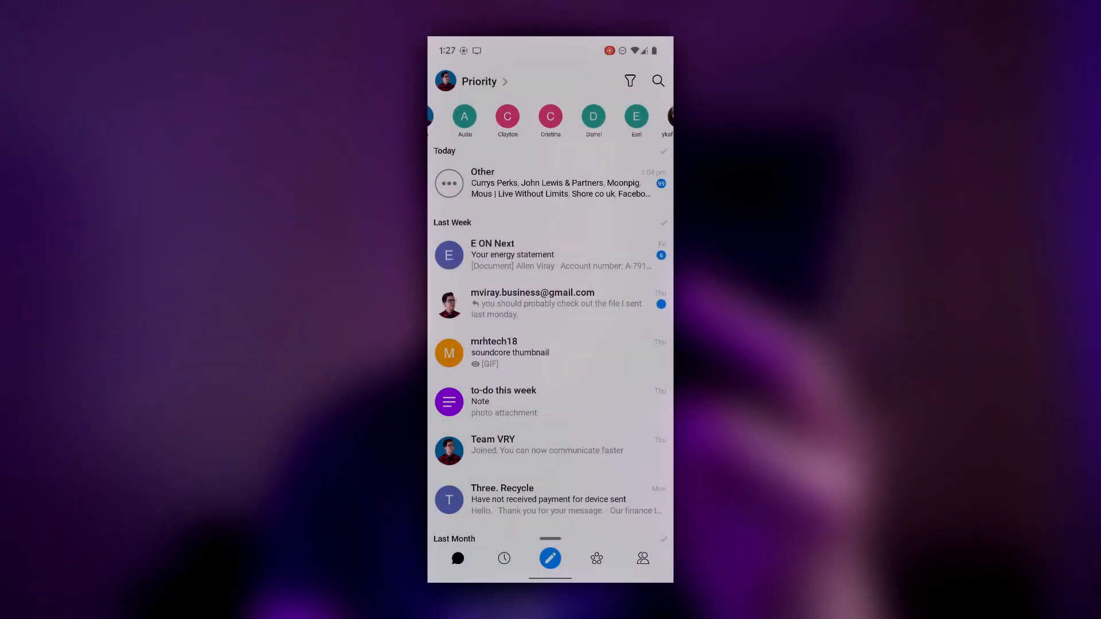
- Search Spike for 'adam', filter to files, and preview Adam-iphone-thumb2.png before returning to results
click(659, 80)
text(ada)
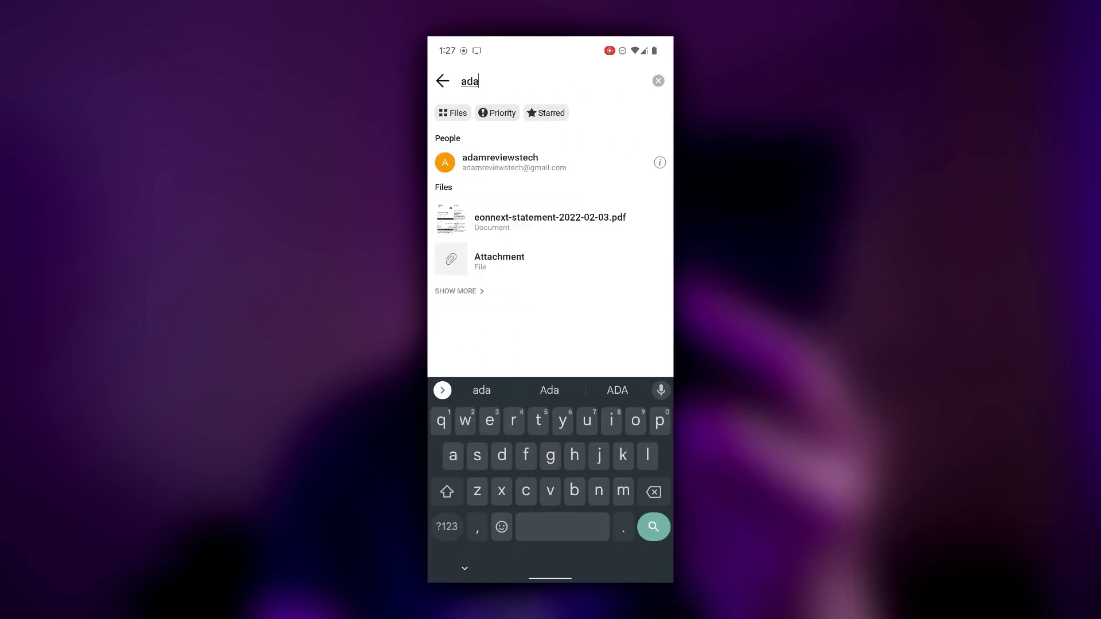
text(m)
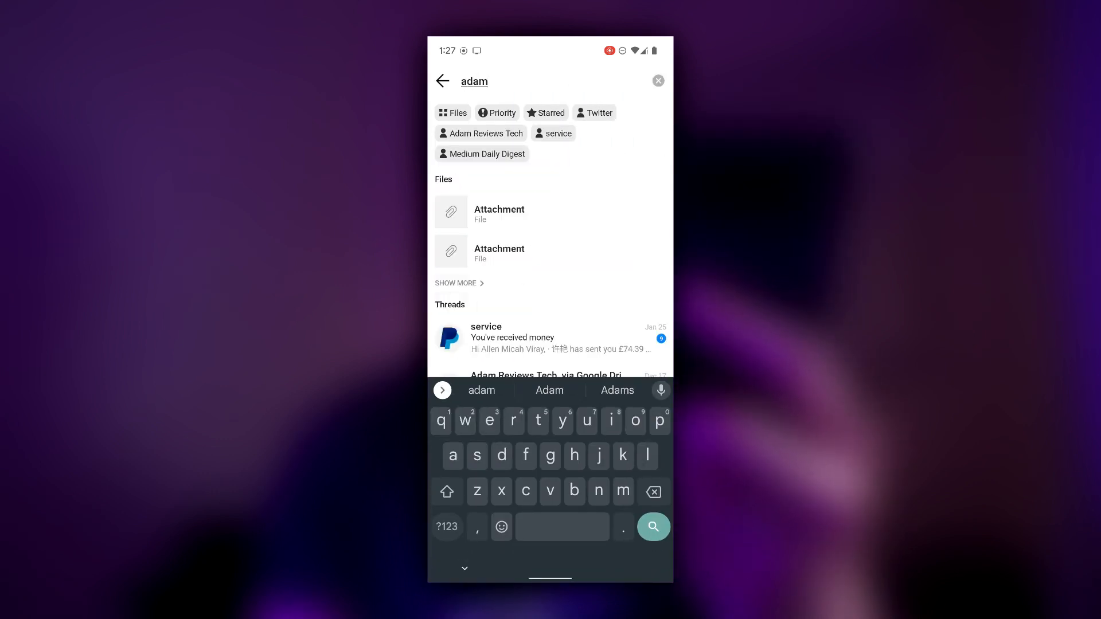
click(452, 112)
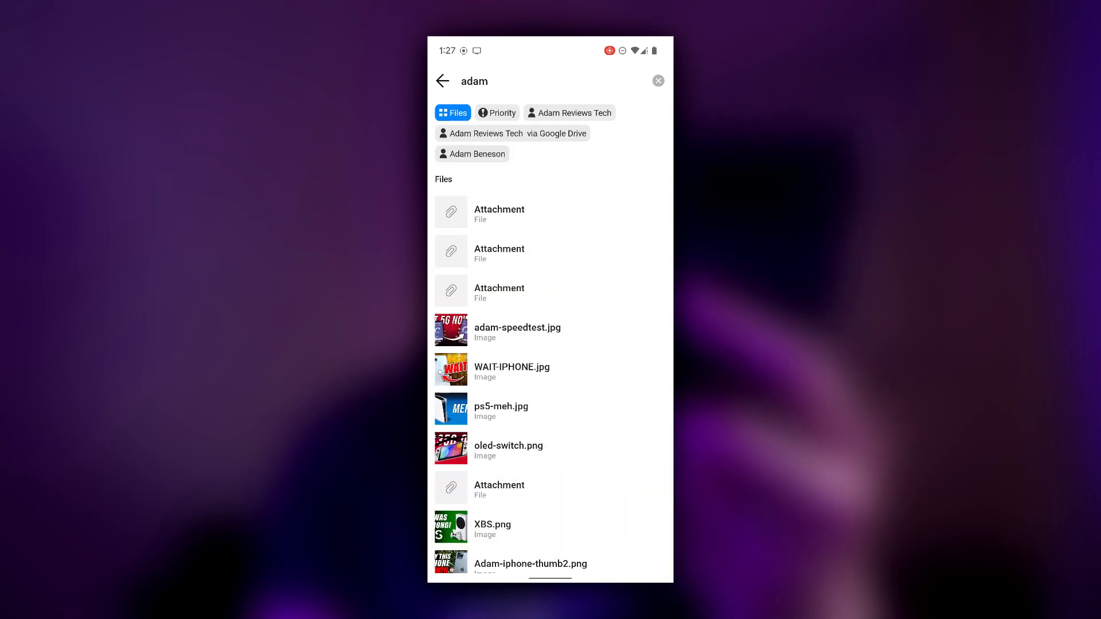
scroll(551, 344, down, 5)
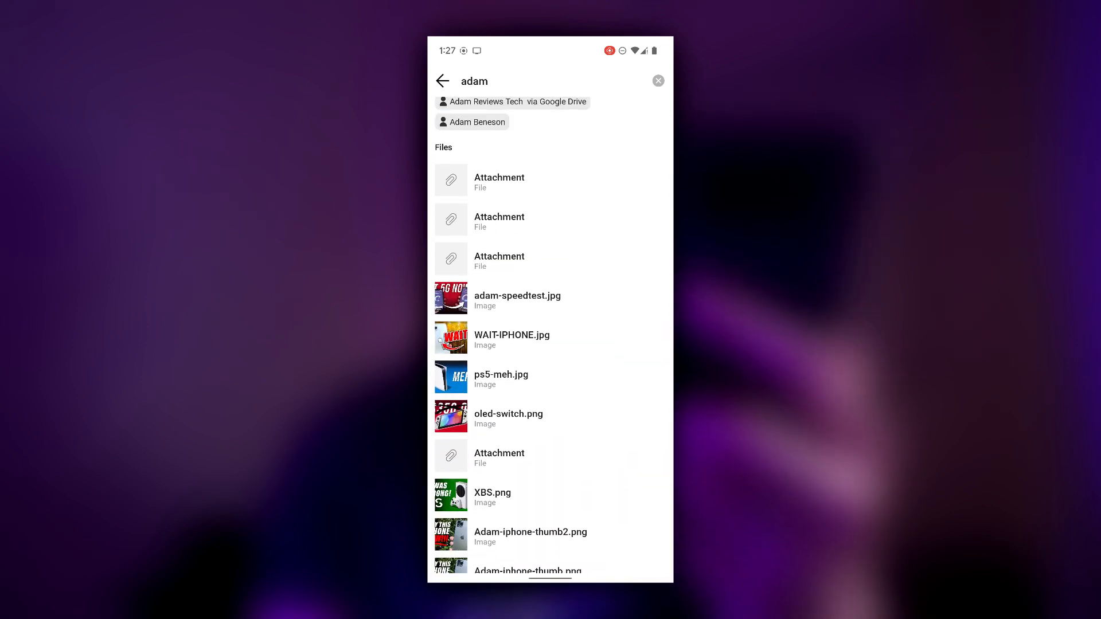
scroll(550, 344, down, 3)
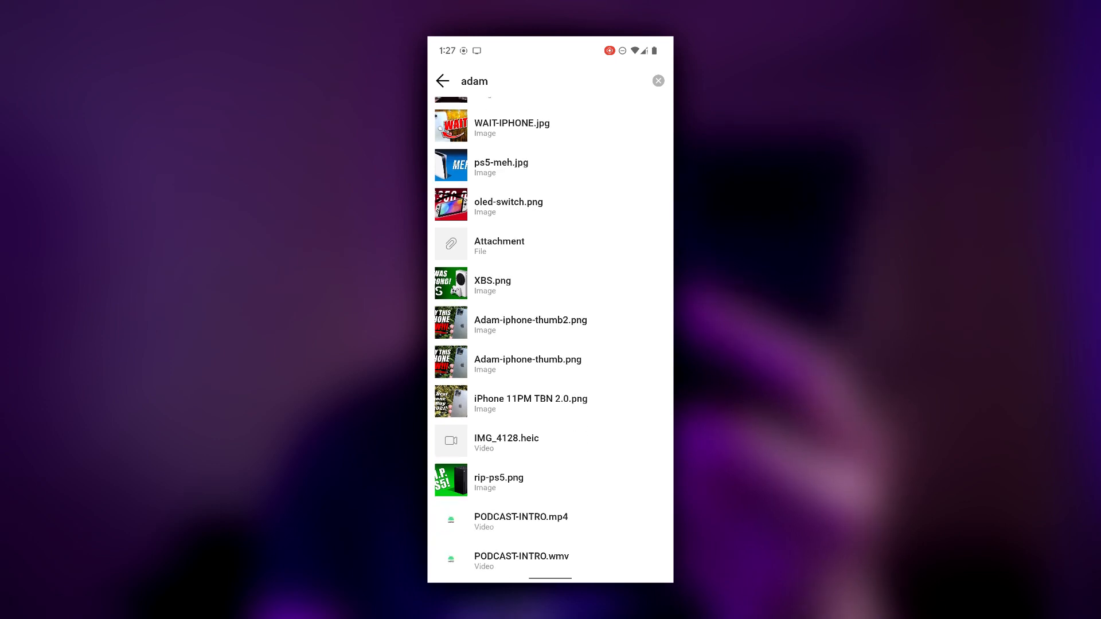
click(530, 295)
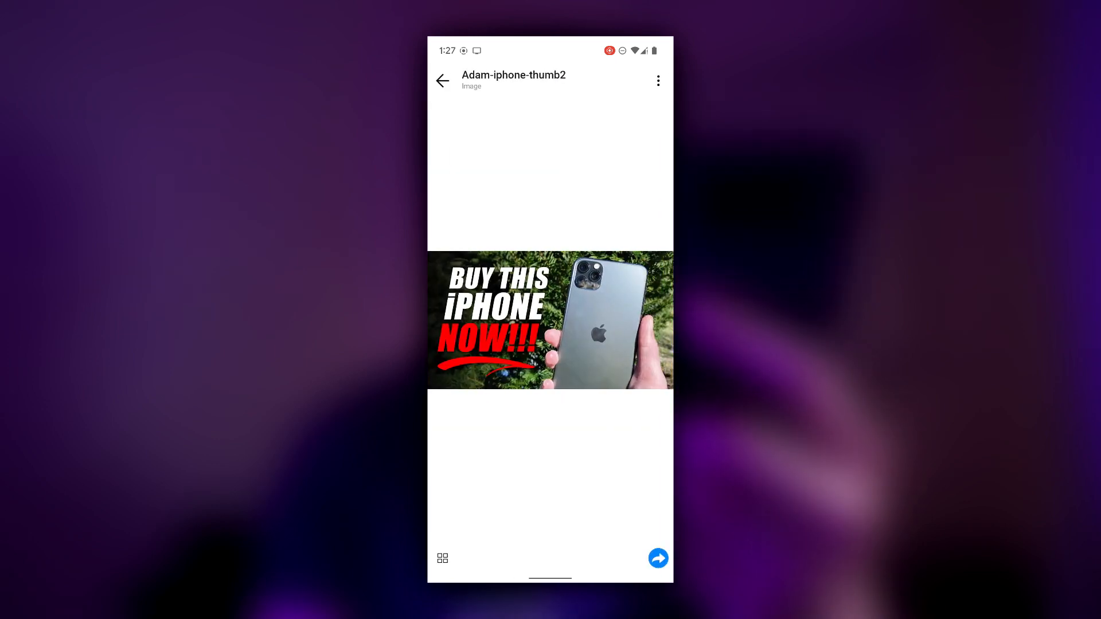
click(442, 80)
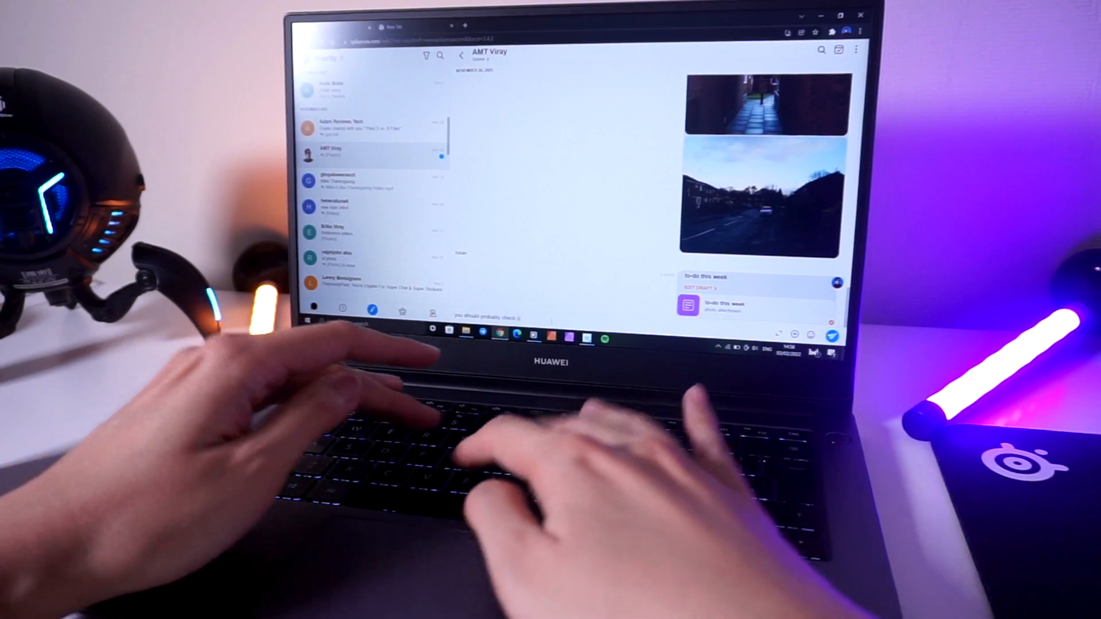
text(he file i sug)
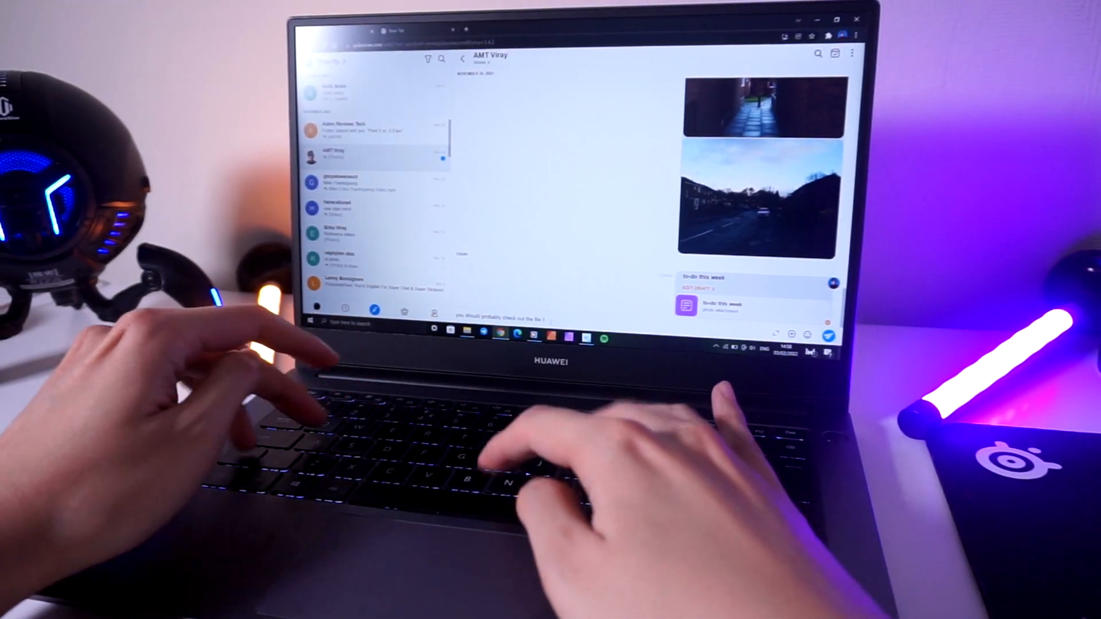
text(gested last month)
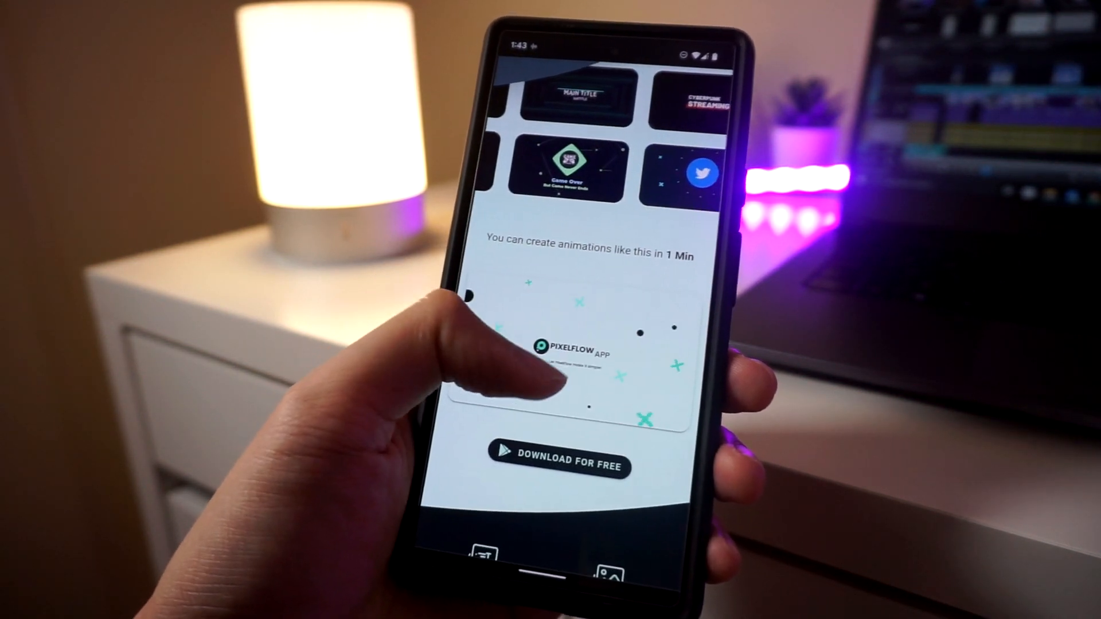
drag(550, 378, 550, 258)
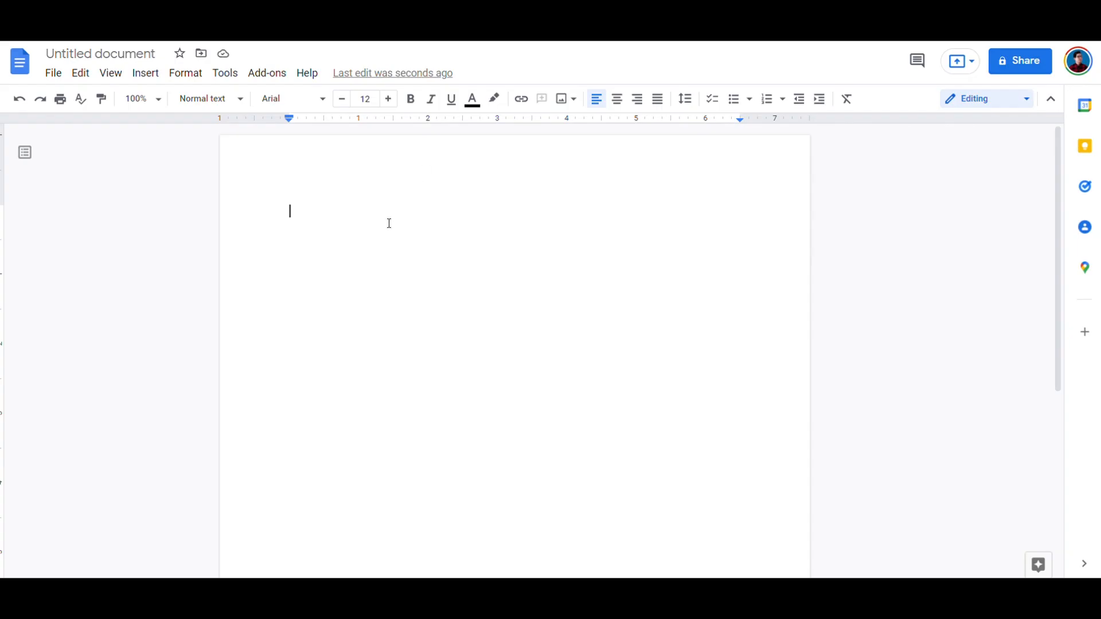
- Paste the scripts transcript paragraph into the blank document and colour its text black
right_click(374, 223)
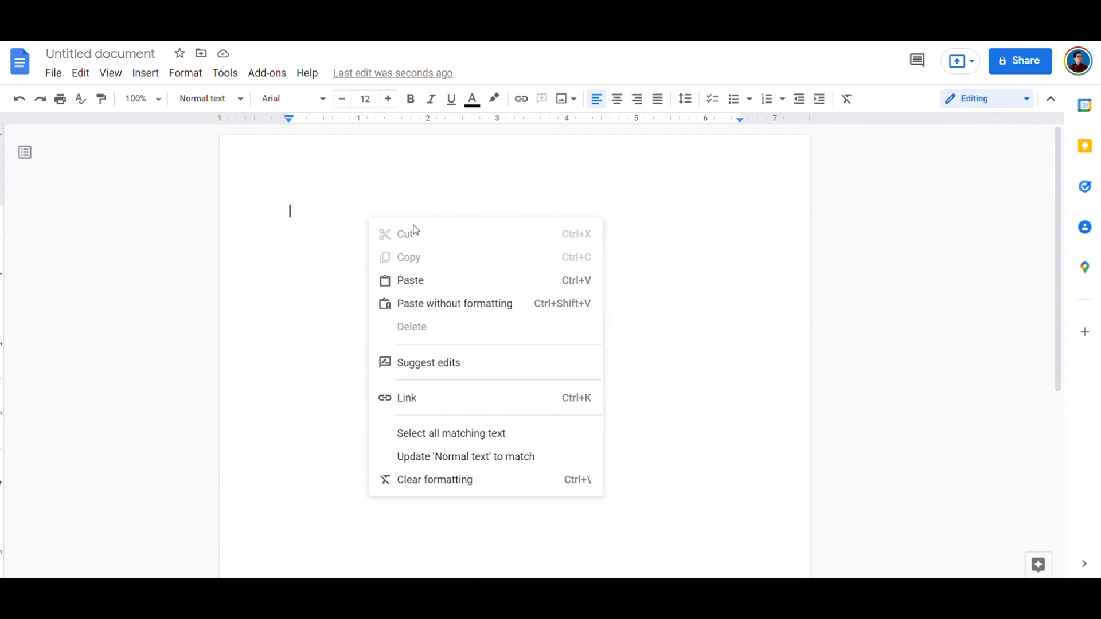
click(433, 284)
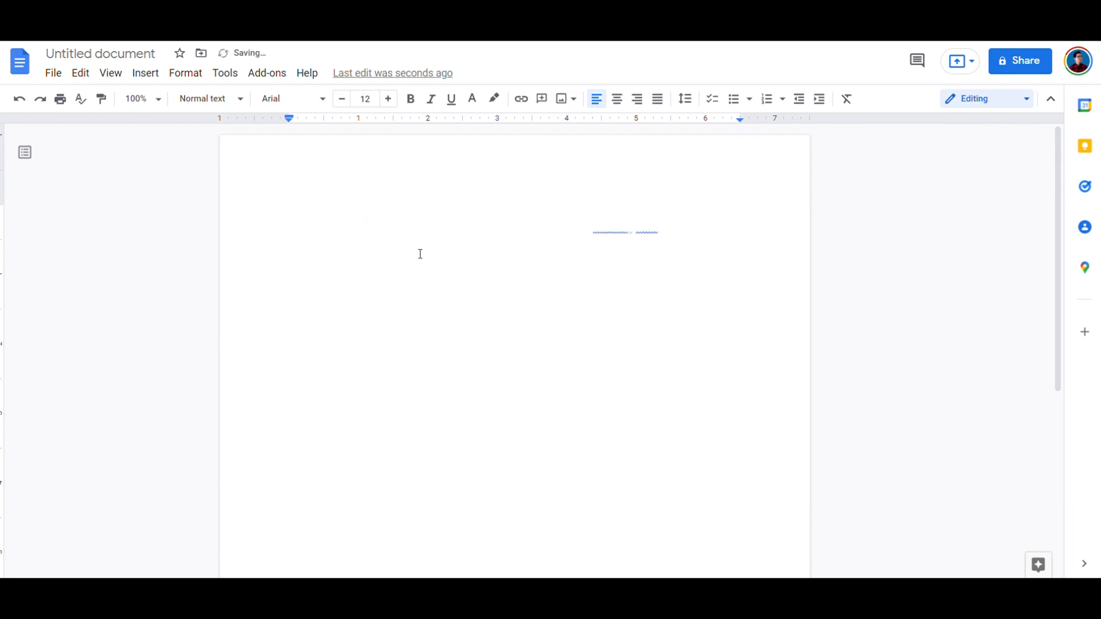
click(473, 99)
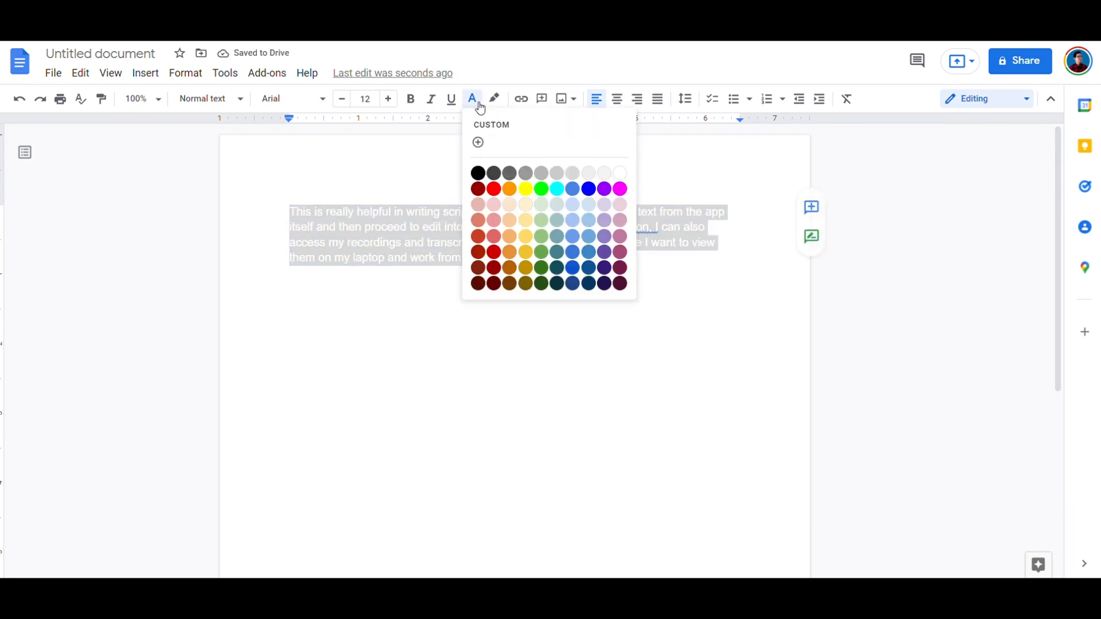
click(479, 173)
click(485, 243)
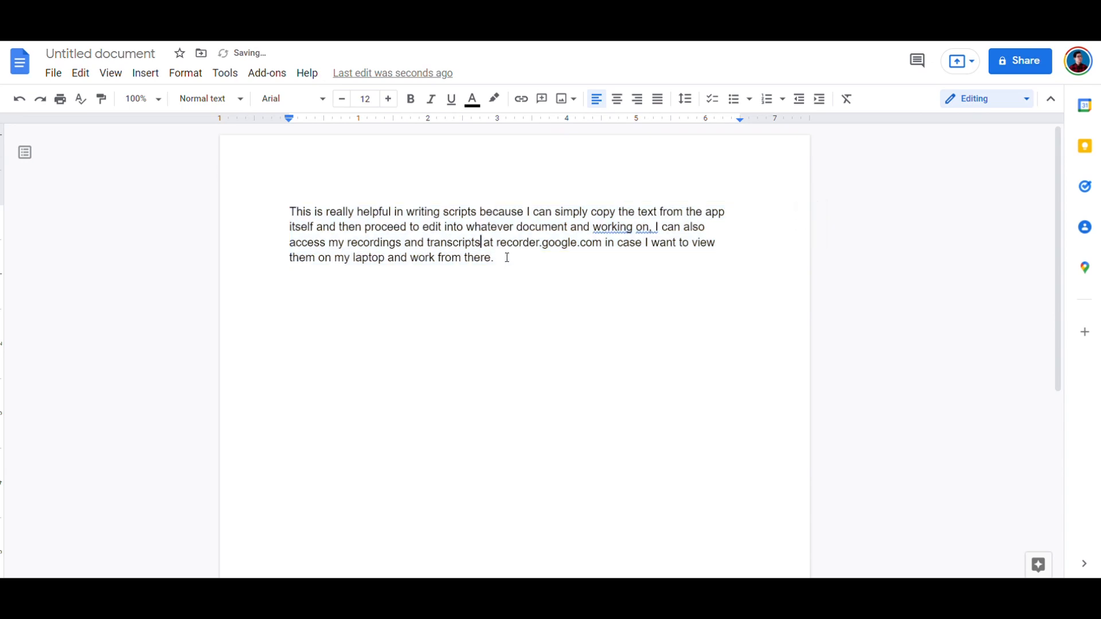